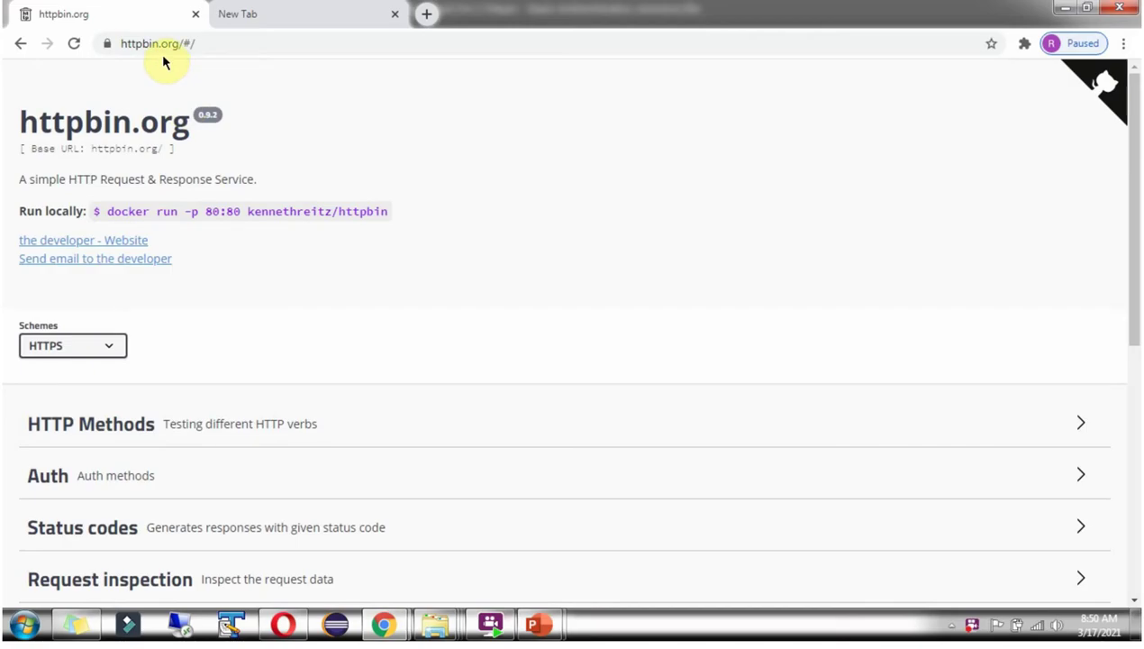
Expand Auth methods and the GET /basic-auth/{user}/{passwd} endpoint, then select the site address.
{"action": "scroll", "coordinate": [257, 340], "scroll_direction": "down", "scroll_amount": 1}
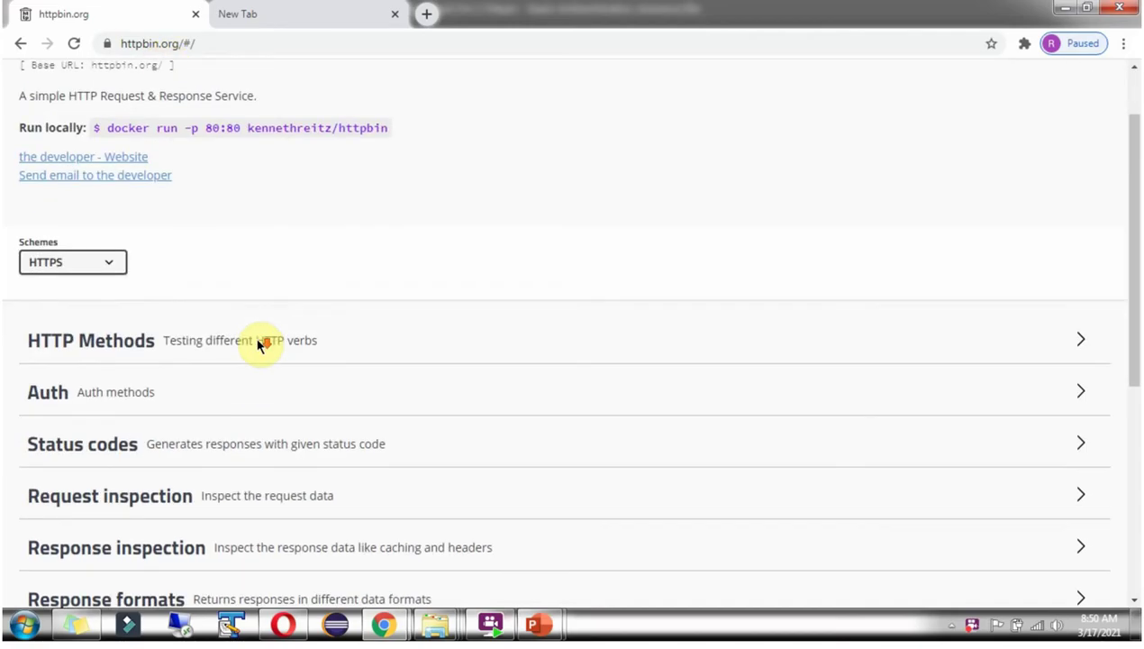
{"action": "left_click", "coordinate": [246, 392]}
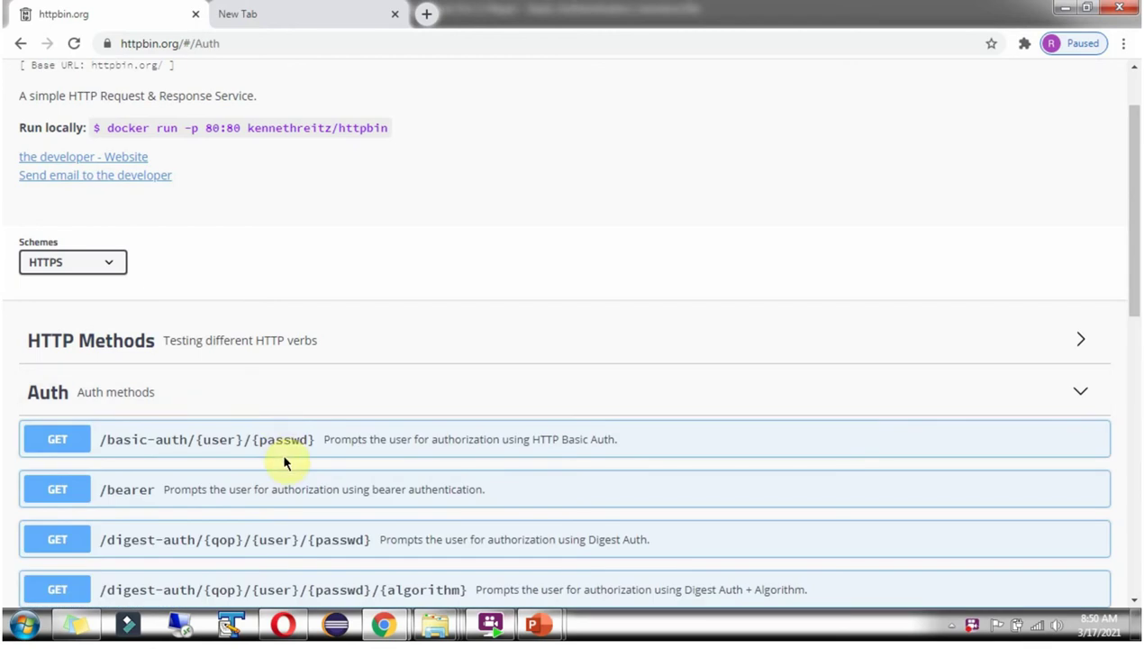
{"action": "left_click", "coordinate": [304, 441]}
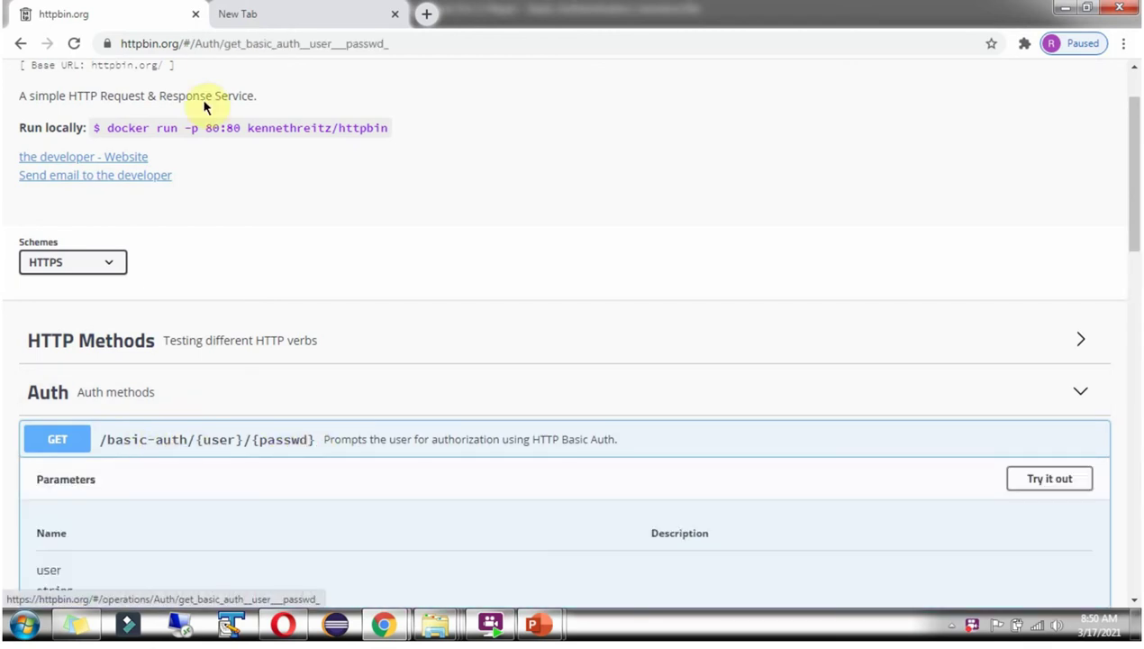
{"action": "left_click_drag", "start_coordinate": [177, 48], "coordinate": [123, 45]}
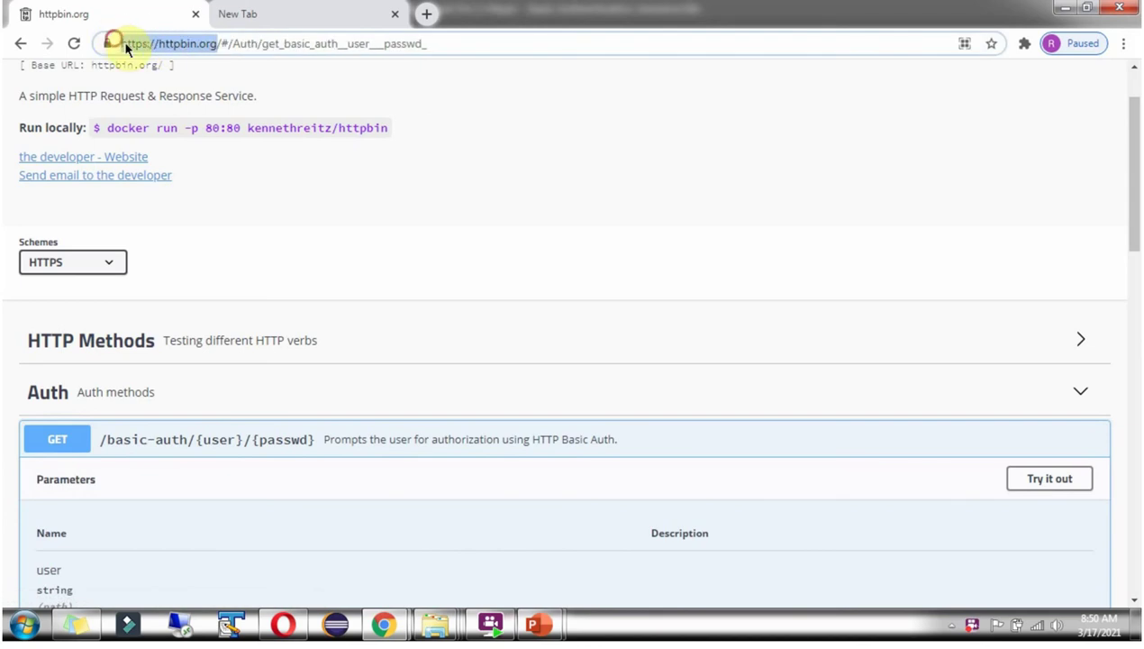
{"action": "right_click", "coordinate": [127, 45]}
{"action": "left_click", "coordinate": [164, 106]}
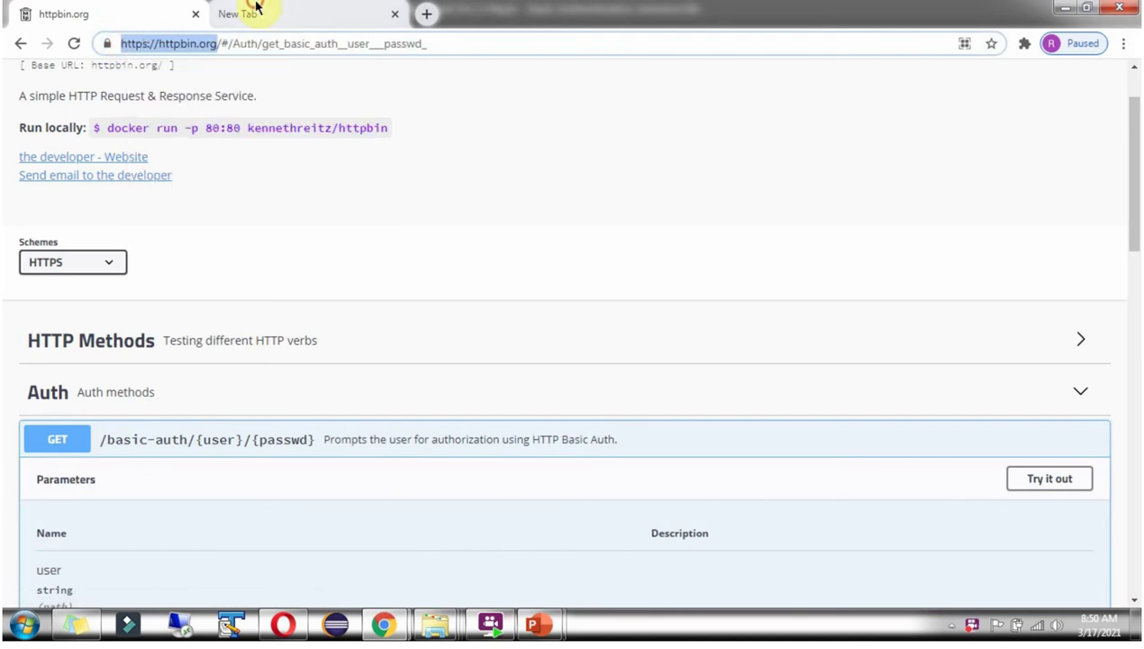
{"action": "left_click", "coordinate": [244, 12]}
{"action": "right_click", "coordinate": [219, 44]}
{"action": "left_click", "coordinate": [259, 127]}
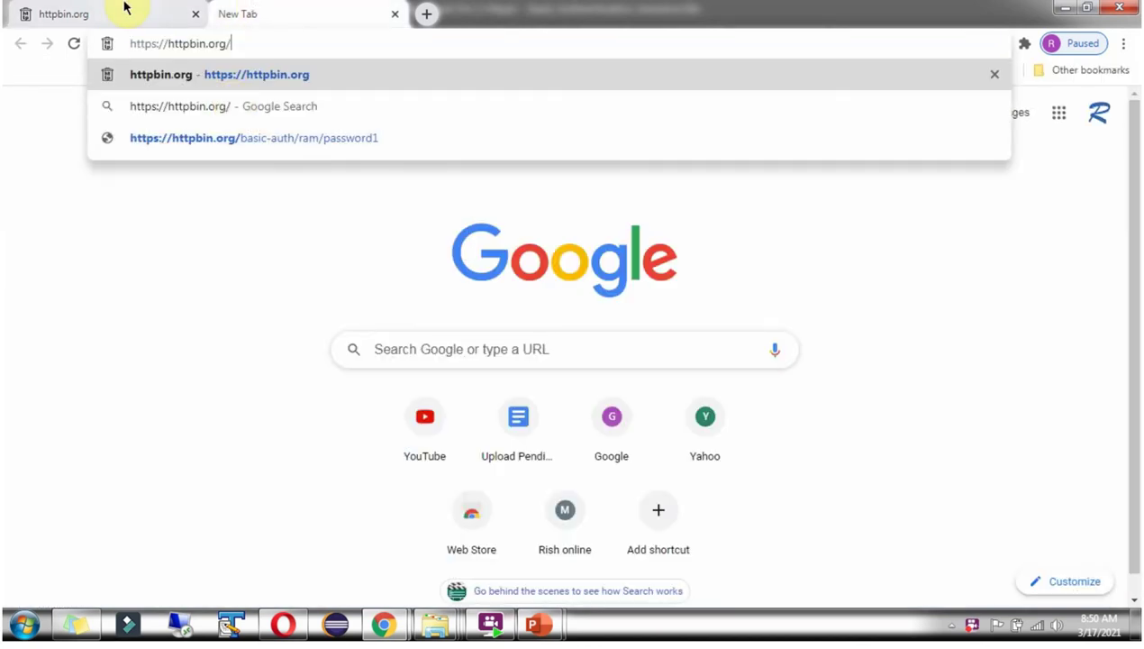
{"action": "left_click", "coordinate": [123, 10]}
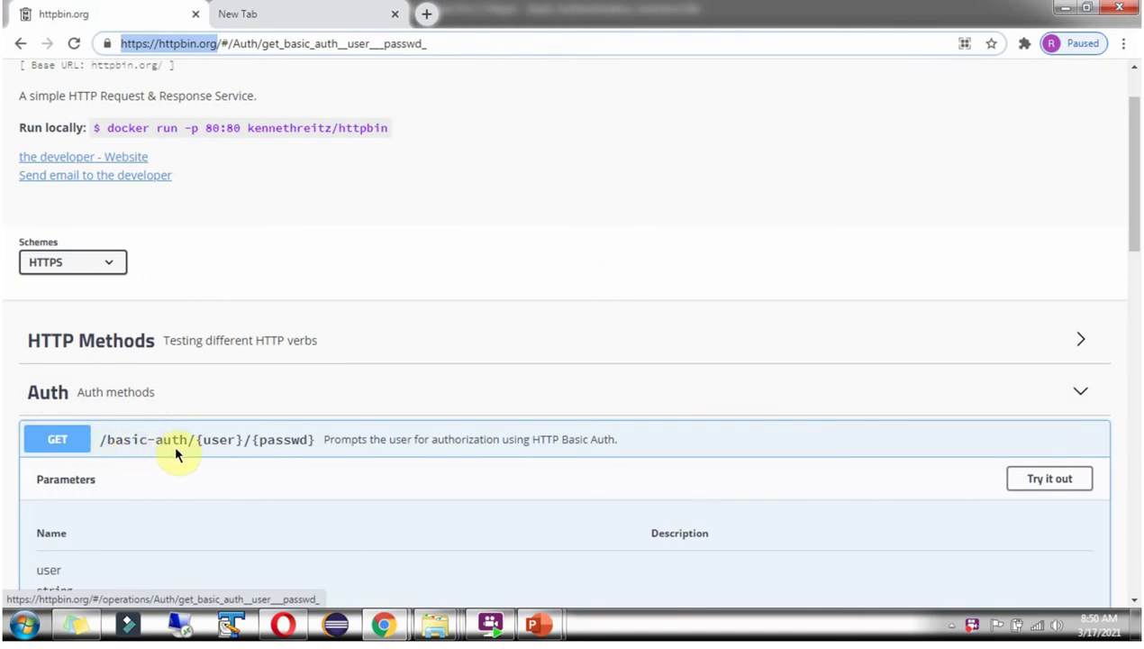
{"action": "left_click", "coordinate": [270, 10]}
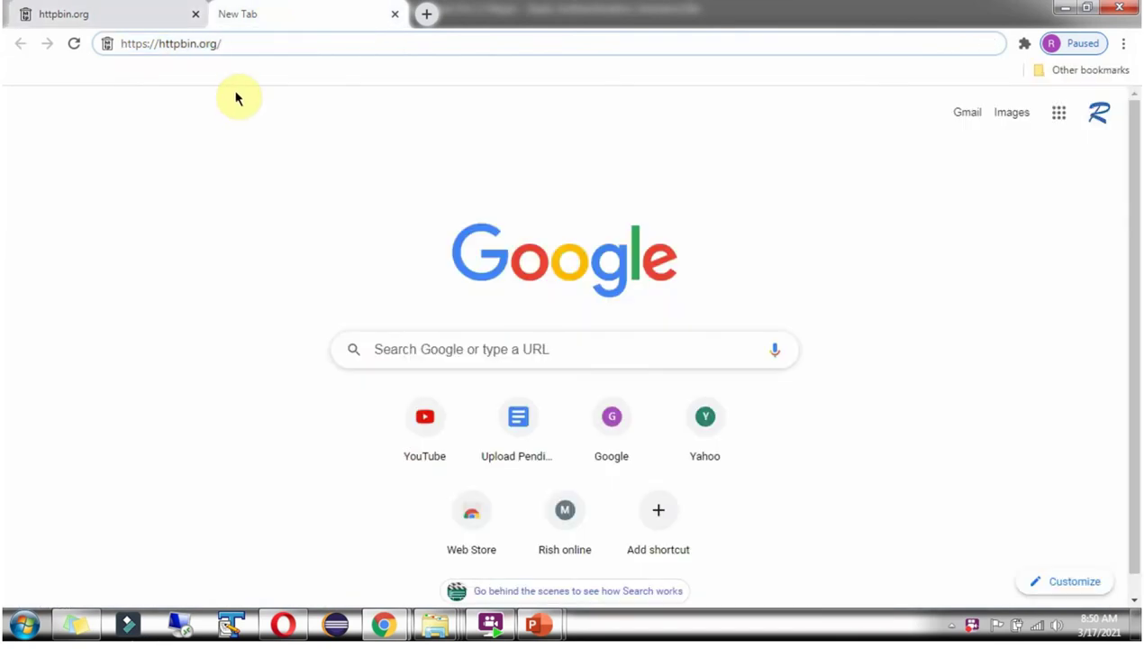
Append basic-auth/ with a test username and password to the URL and load it.
{"action": "type", "text": "basic"}
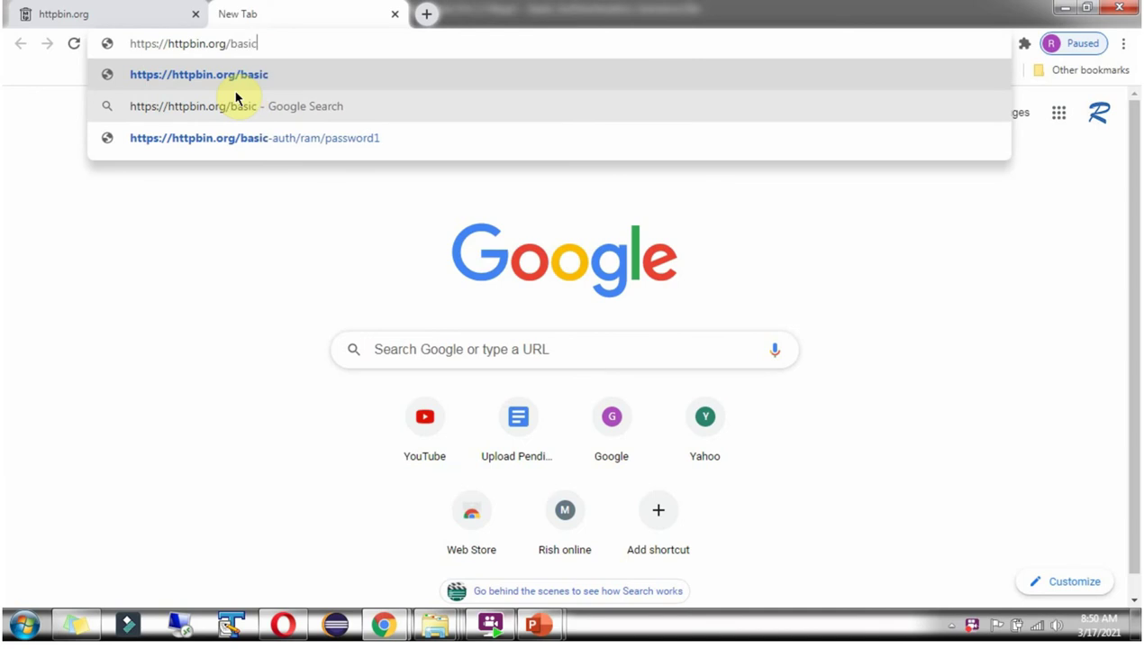
{"action": "type", "text": "-au"}
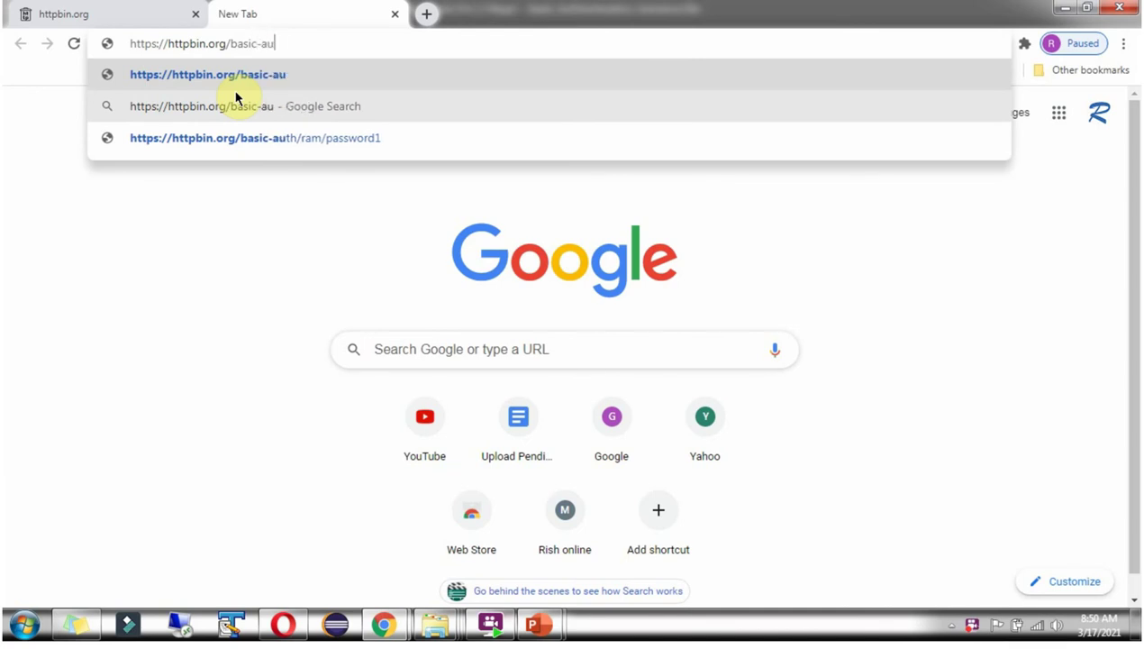
{"action": "type", "text": "th/"}
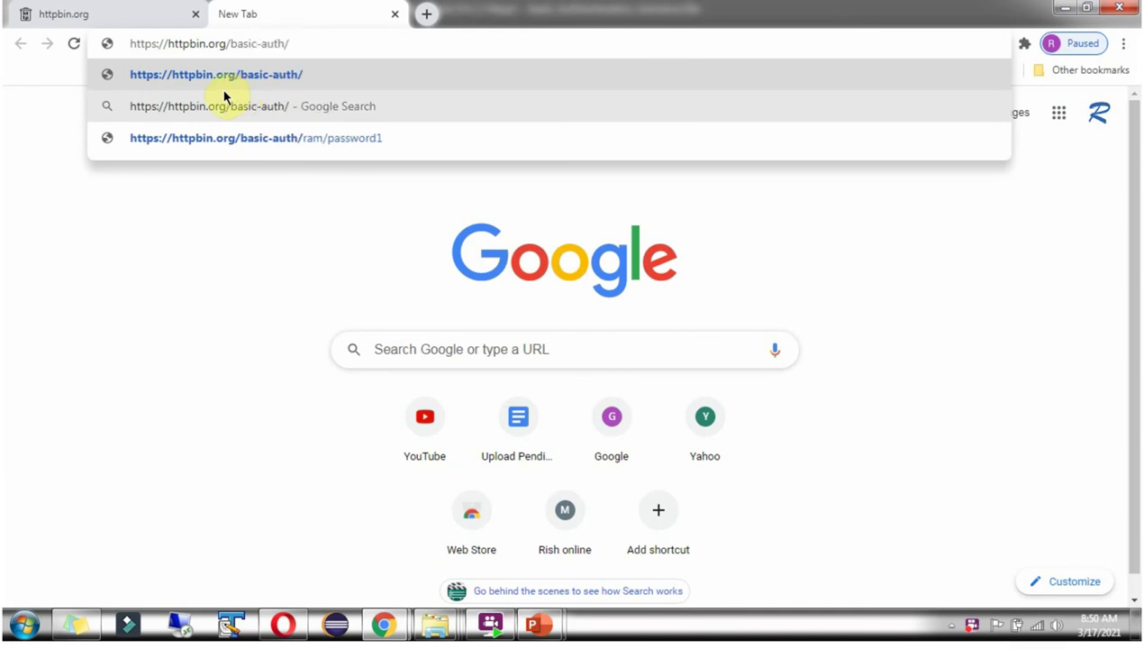
{"action": "left_click", "coordinate": [120, 11]}
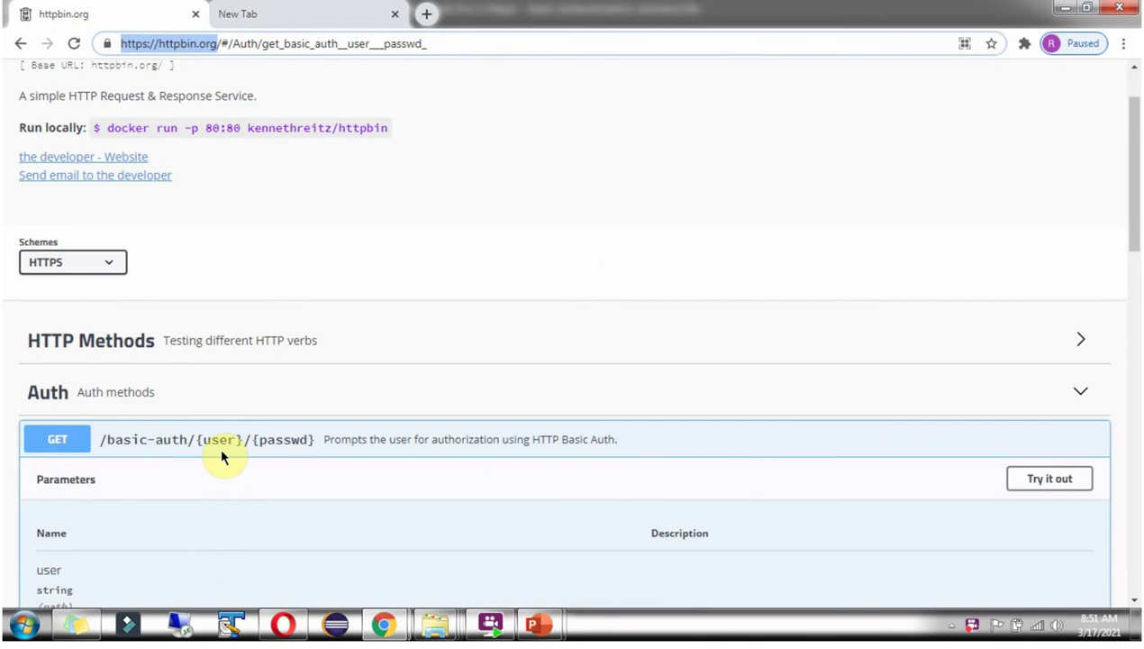
{"action": "left_click", "coordinate": [289, 11]}
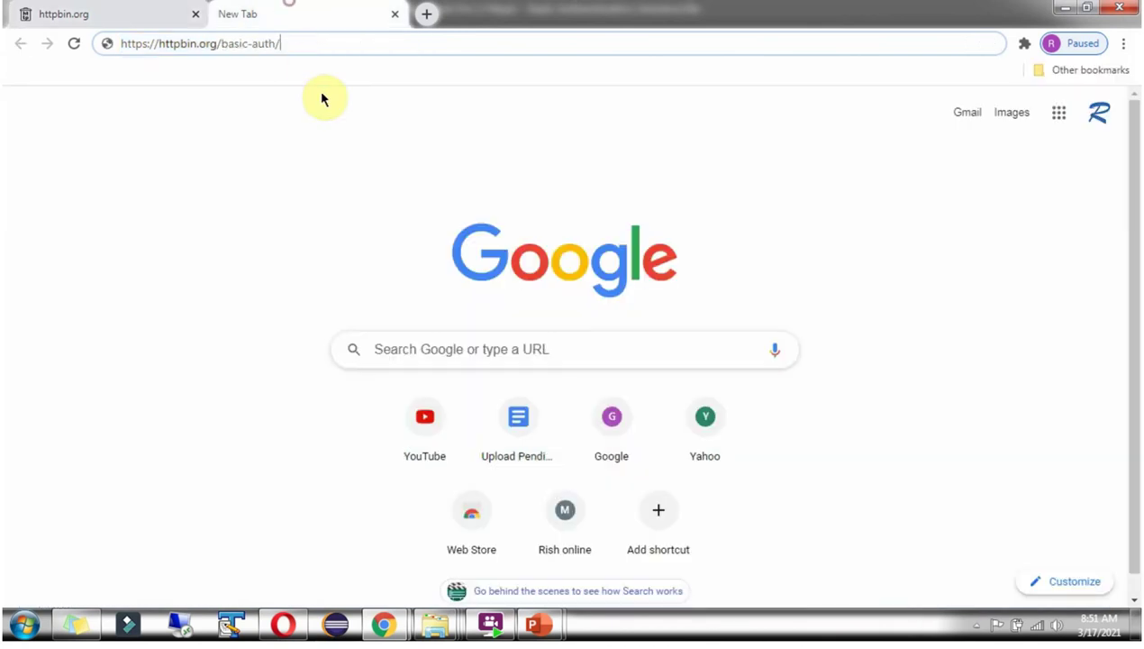
{"action": "type", "text": "ra"}
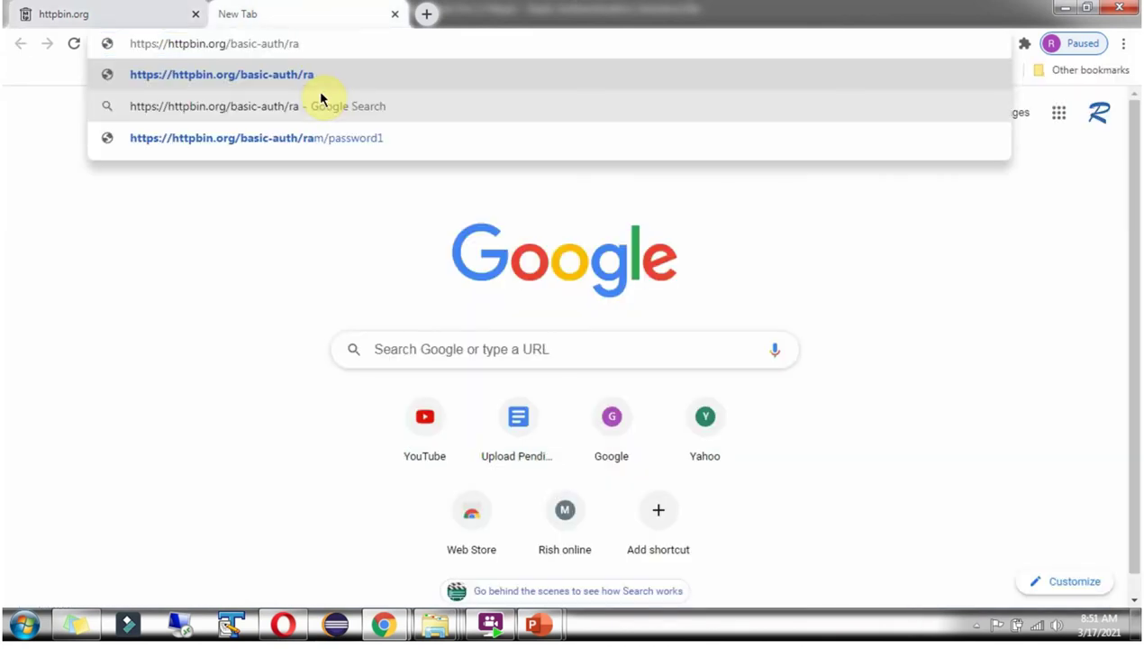
{"action": "type", "text": "m/"}
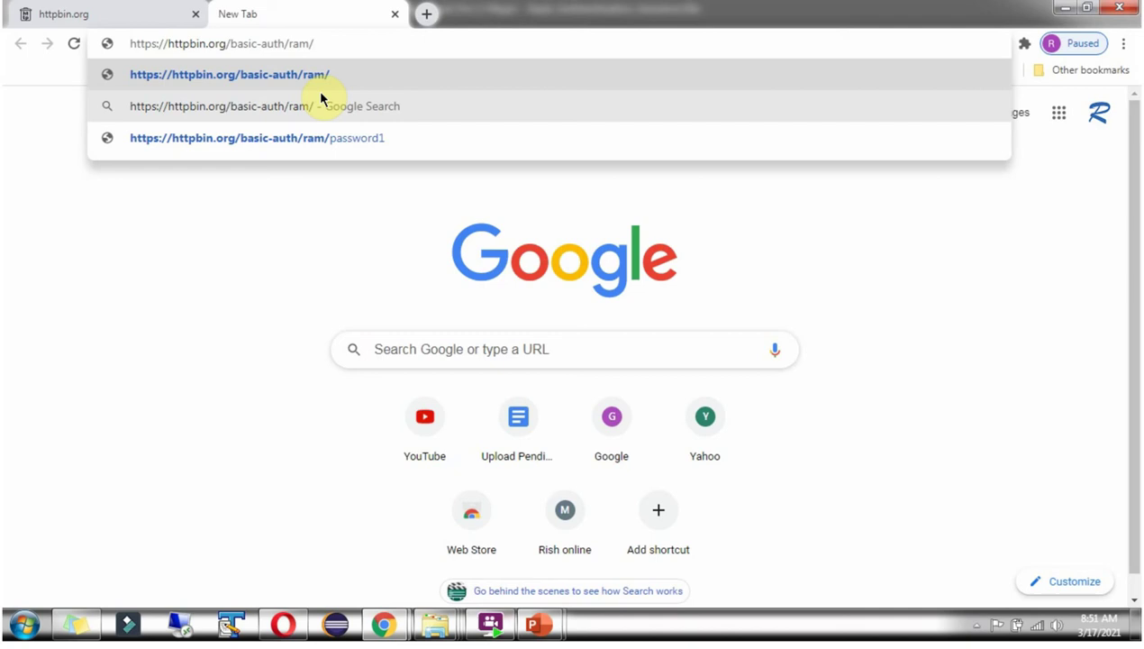
{"action": "type", "text": "pass"}
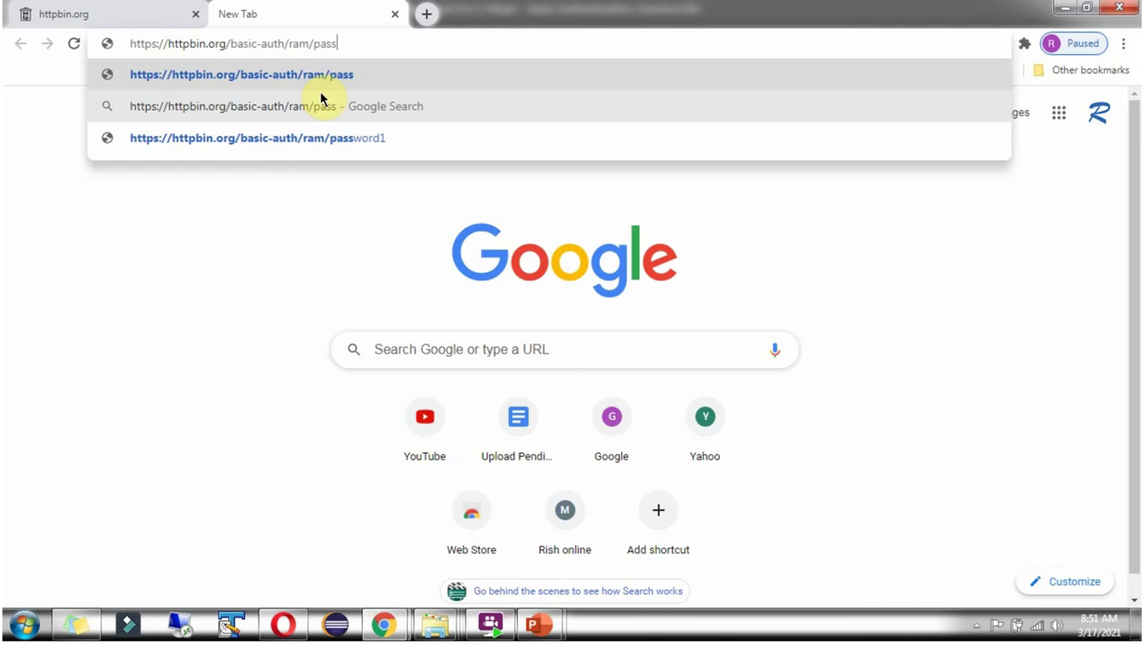
{"action": "type", "text": "123"}
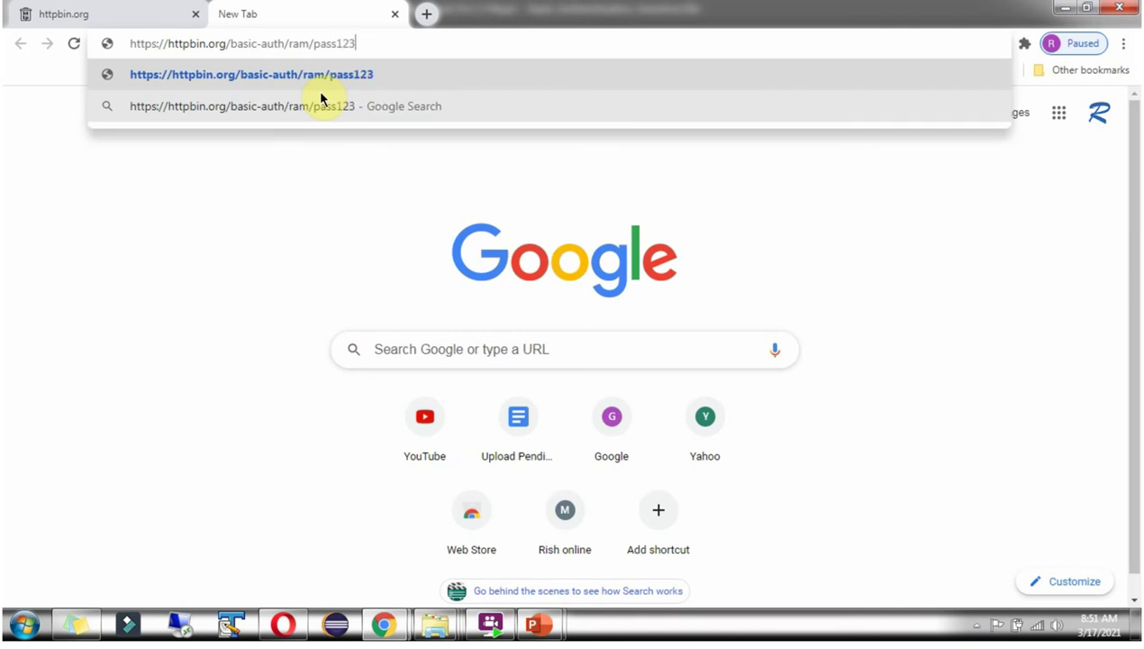
{"action": "key", "text": "Return"}
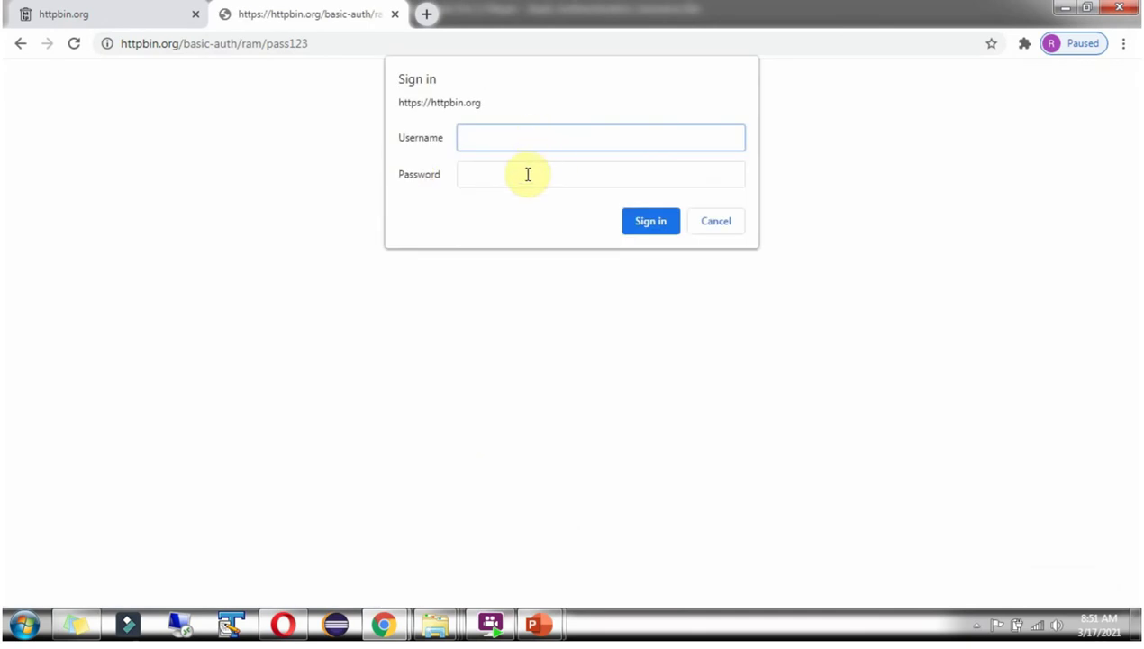
Sign in to the httpbin.org prompt with the correct test username and password.
{"action": "type", "text": "ra"}
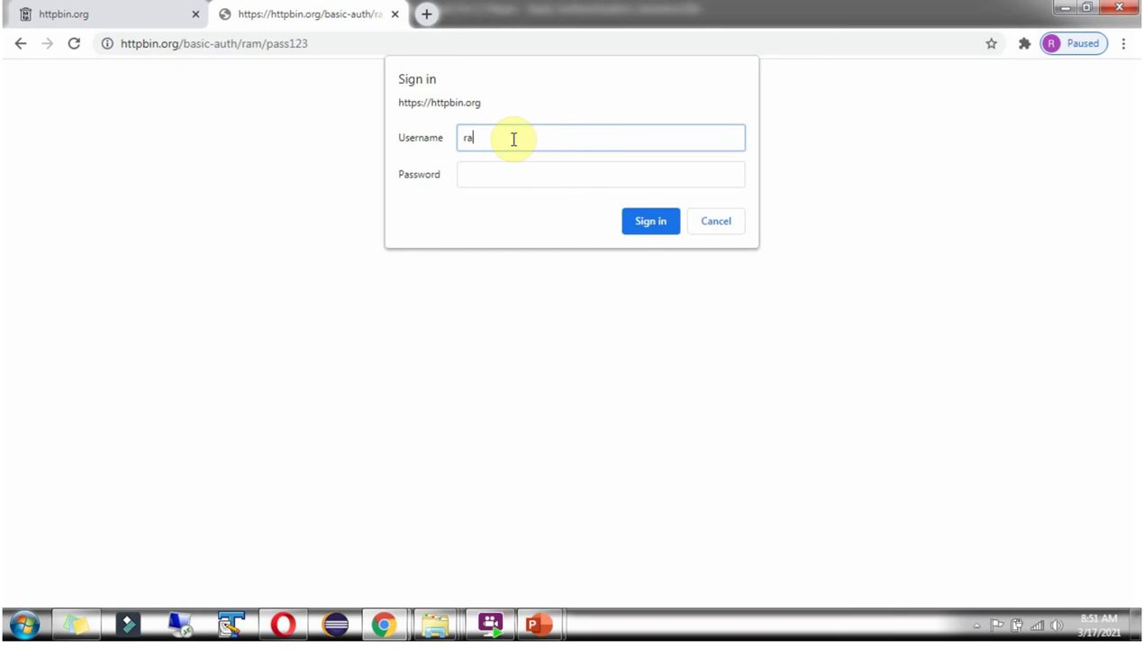
{"action": "type", "text": "m"}
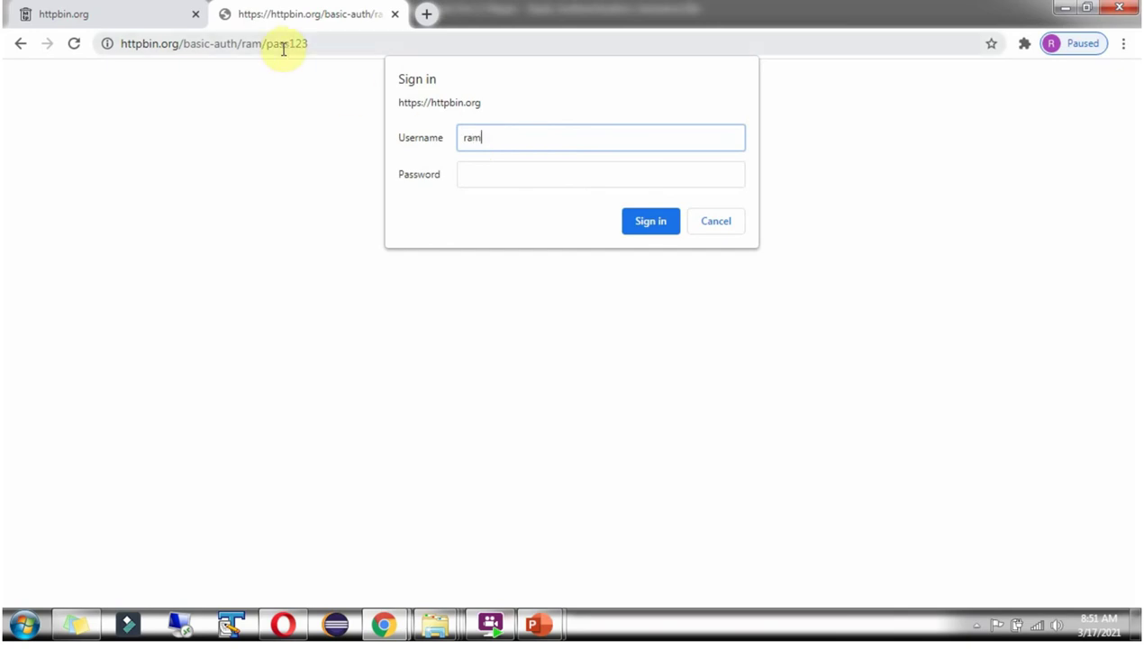
{"action": "left_click", "coordinate": [476, 174]}
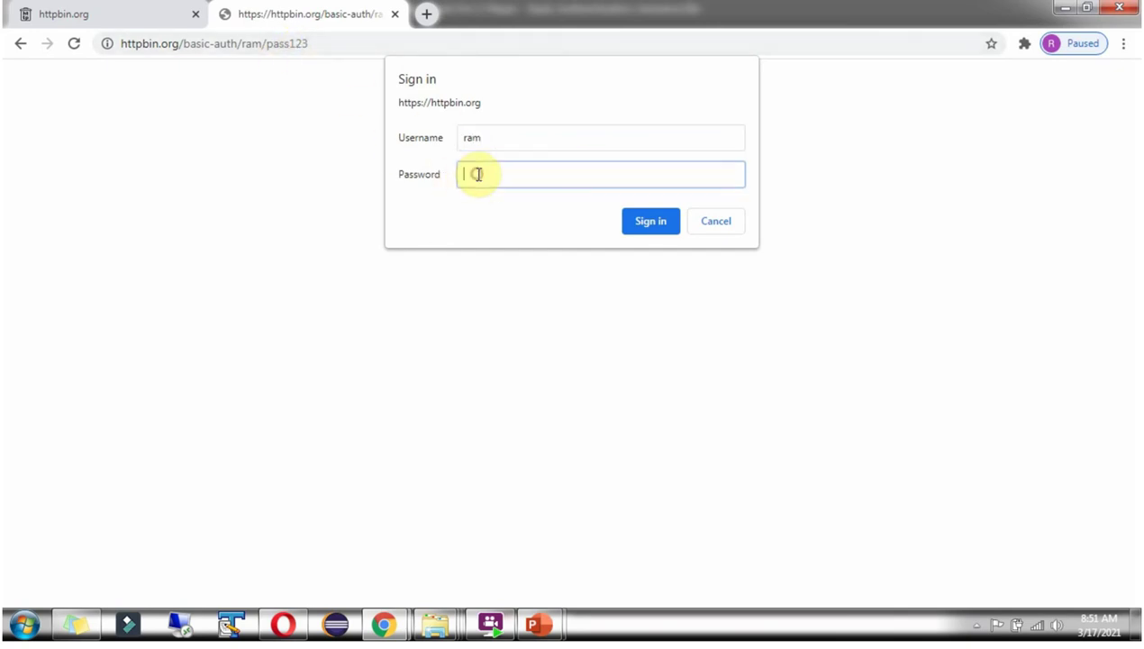
{"action": "type", "text": "pass123"}
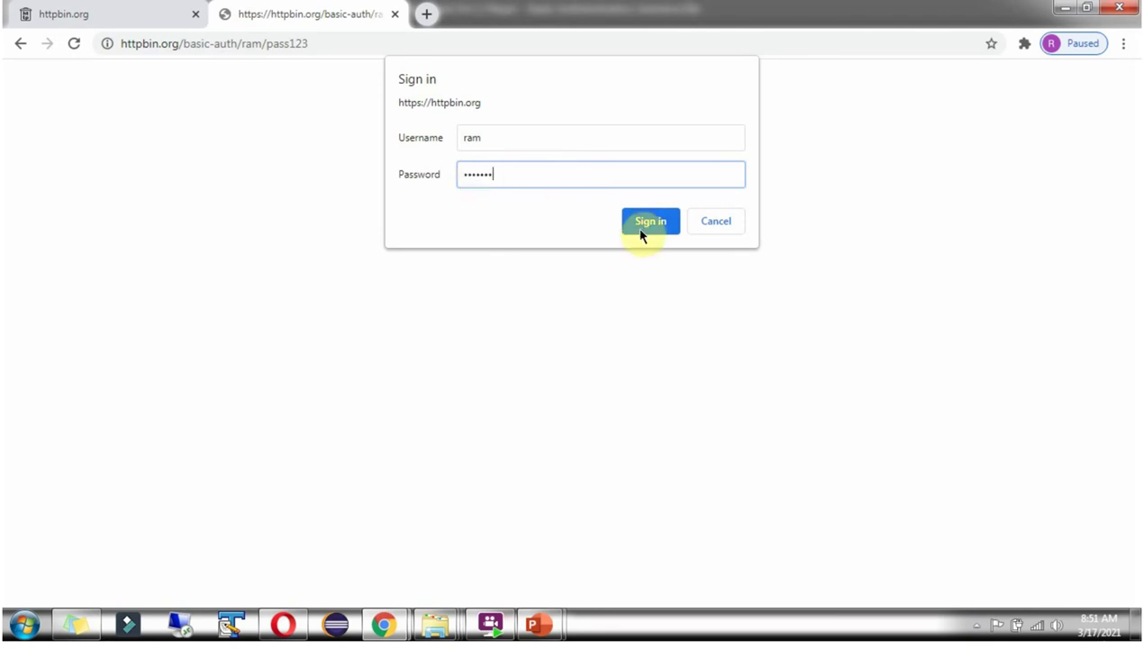
{"action": "left_click", "coordinate": [643, 231]}
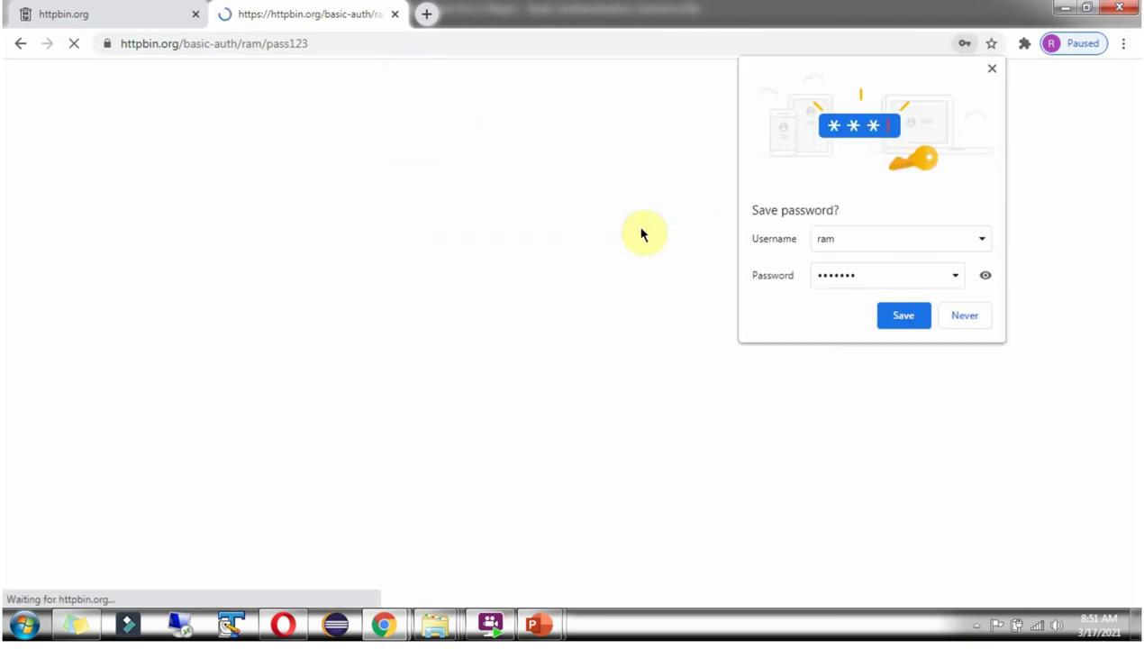
Decline saving the password and reload the basic-auth address.
{"action": "left_click", "coordinate": [965, 317]}
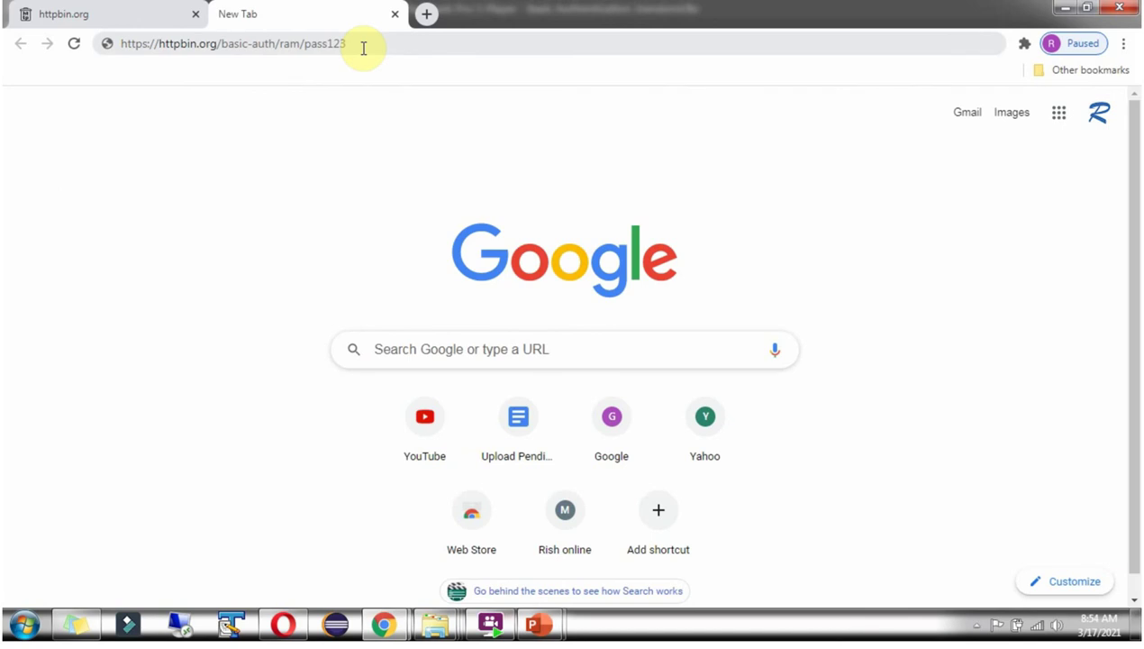
{"action": "left_click", "coordinate": [364, 48]}
{"action": "key", "text": "Return"}
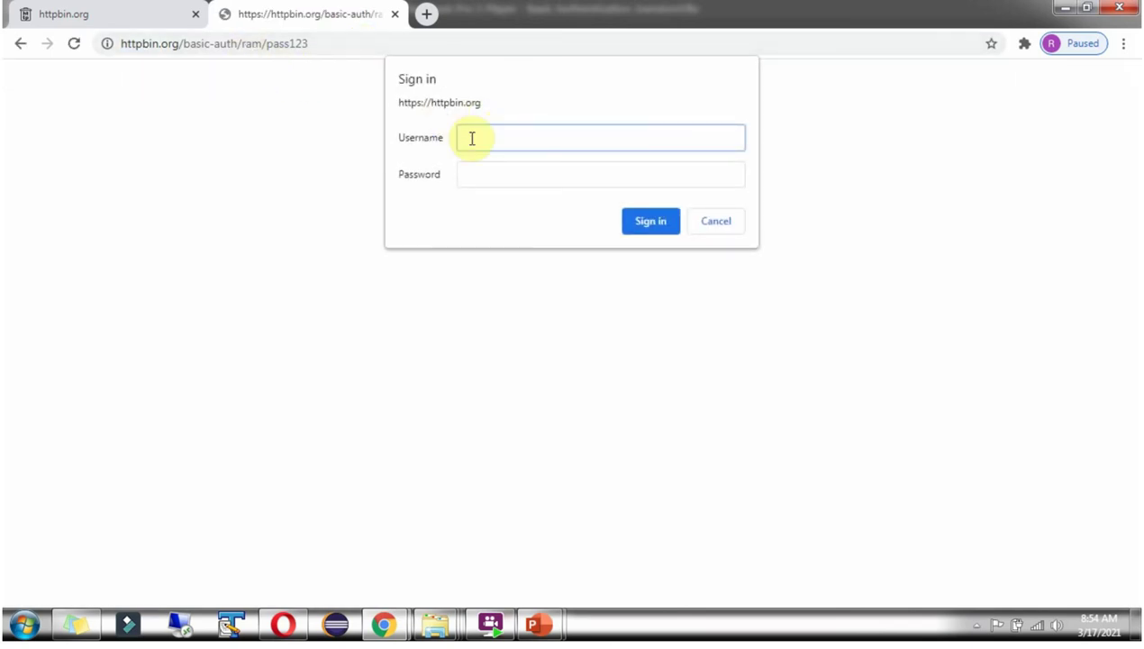
Submit a first wrong username and password in the sign-in prompt.
{"action": "type", "text": "dave"}
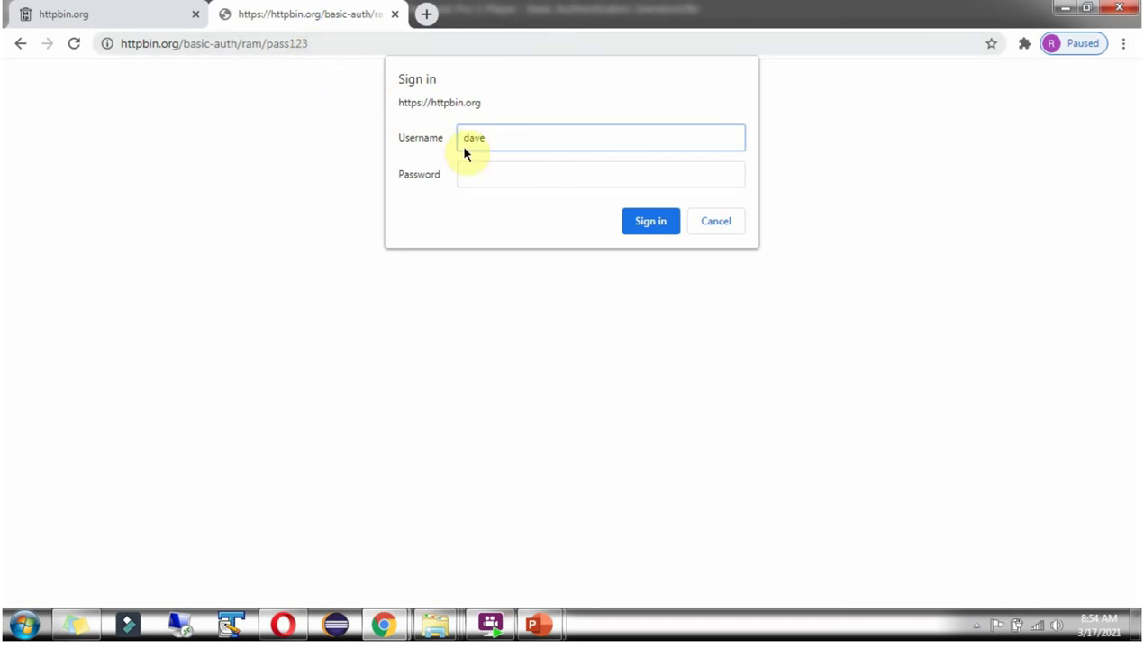
{"action": "left_click", "coordinate": [475, 174]}
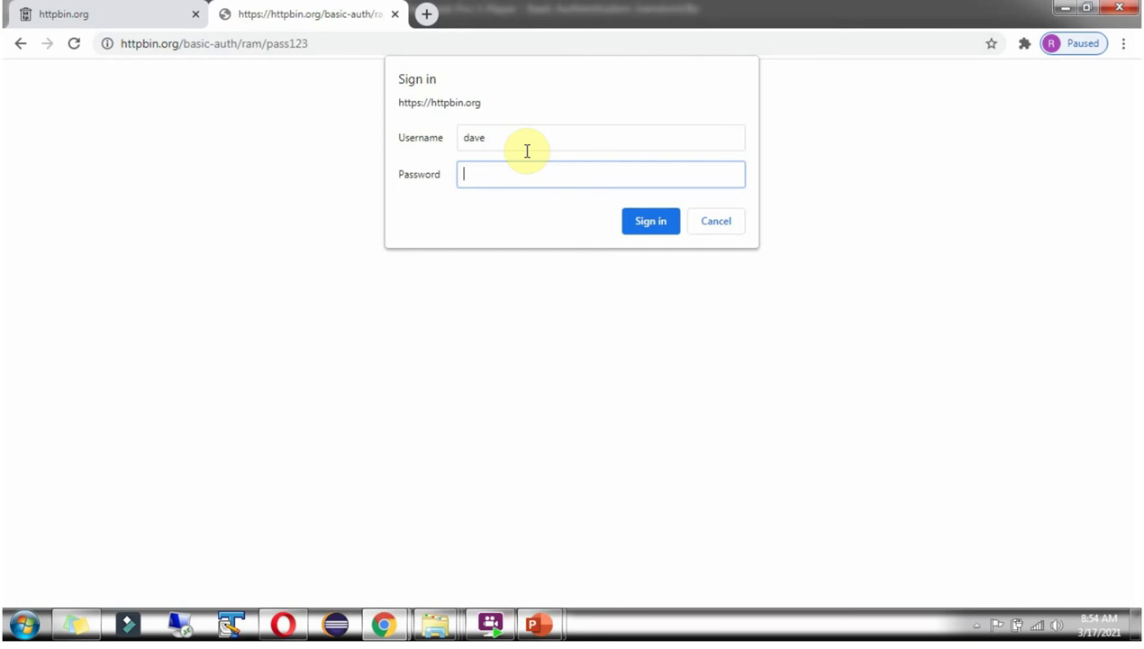
{"action": "type", "text": "da"}
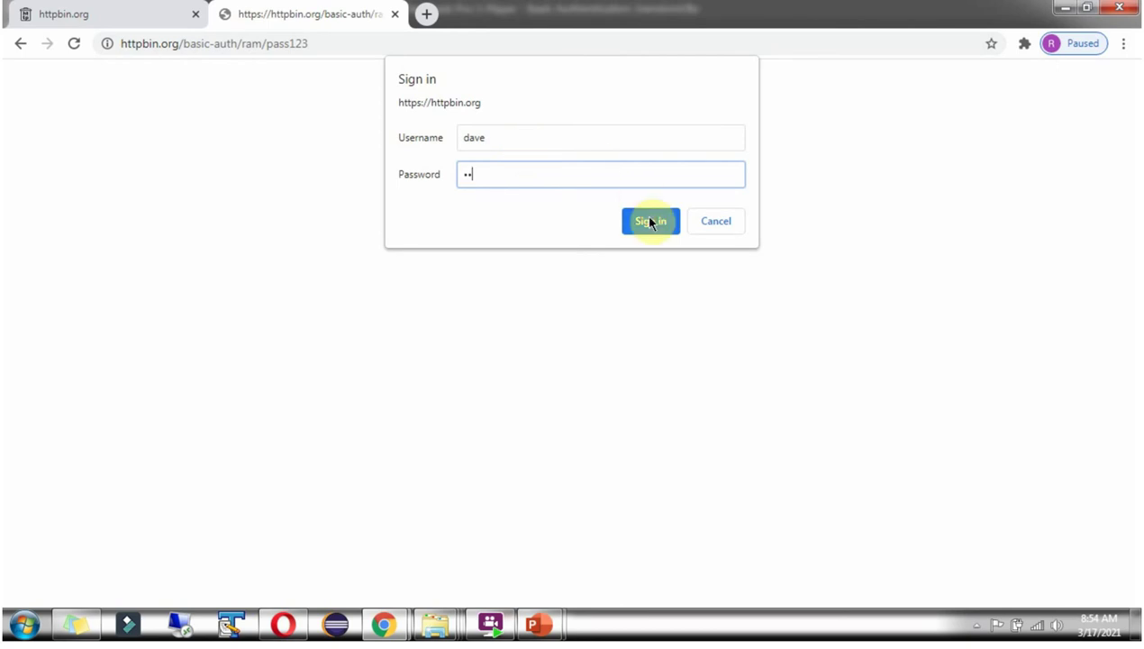
{"action": "left_click", "coordinate": [648, 222]}
Submit a second wrong username and password, which is also rejected.
{"action": "left_click", "coordinate": [559, 141]}
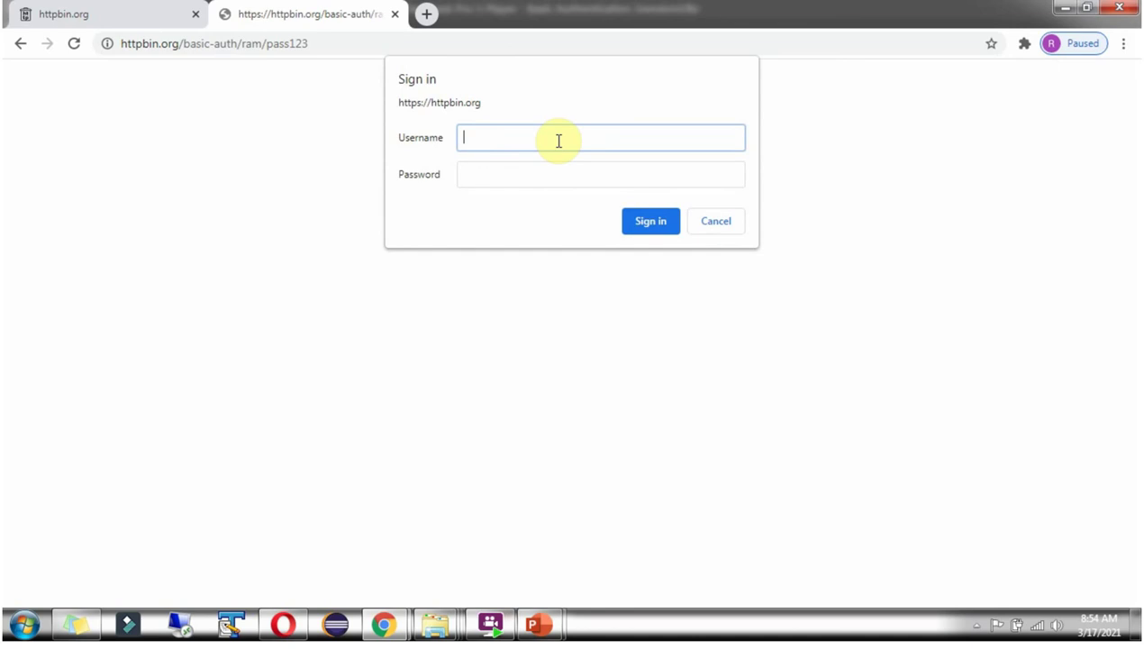
{"action": "type", "text": "fov"}
{"action": "key", "text": "Tab"}
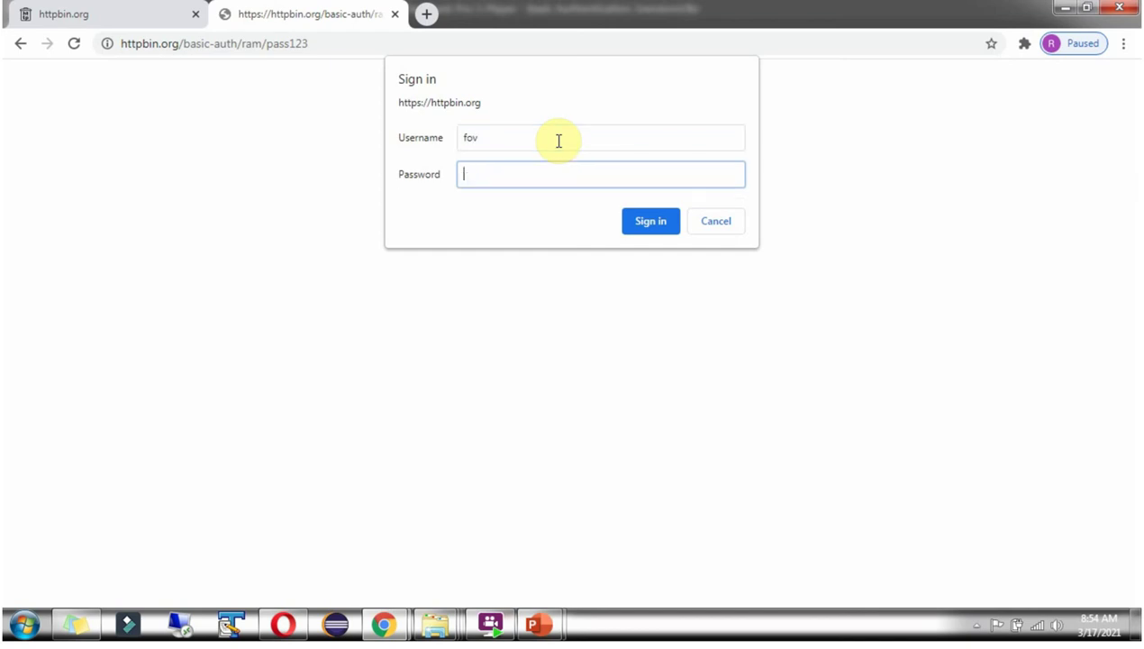
{"action": "type", "text": "pass"}
{"action": "left_click", "coordinate": [645, 226]}
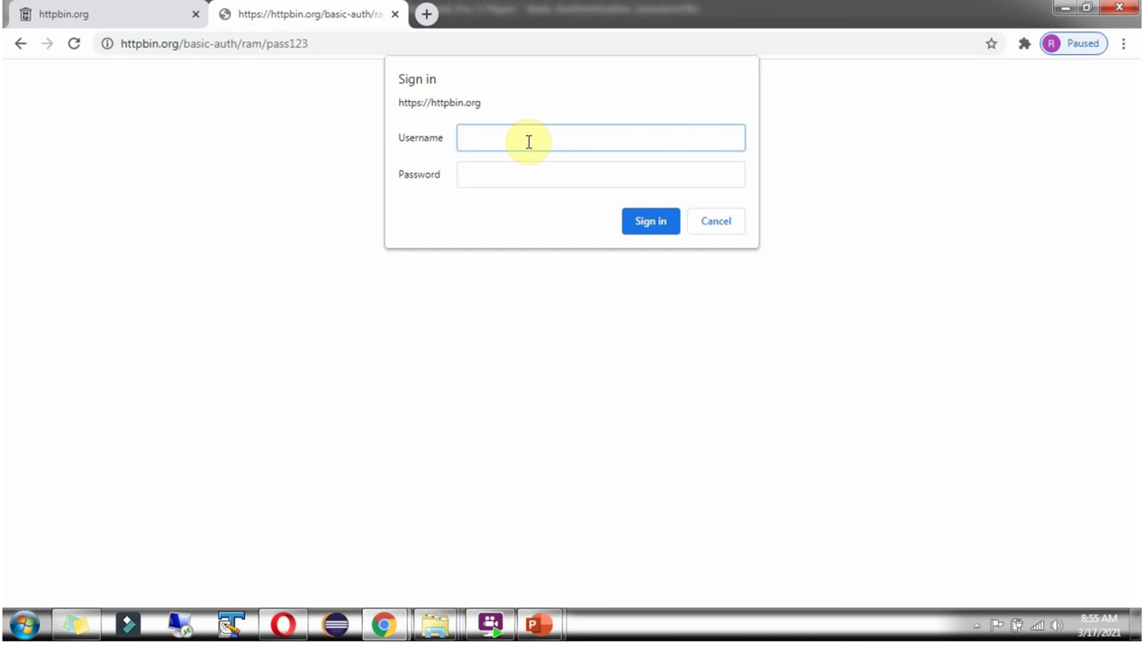
Enter the correct test username and password in the httpbin.org sign-in prompt.
{"action": "type", "text": "ram"}
{"action": "key", "text": "Tab"}
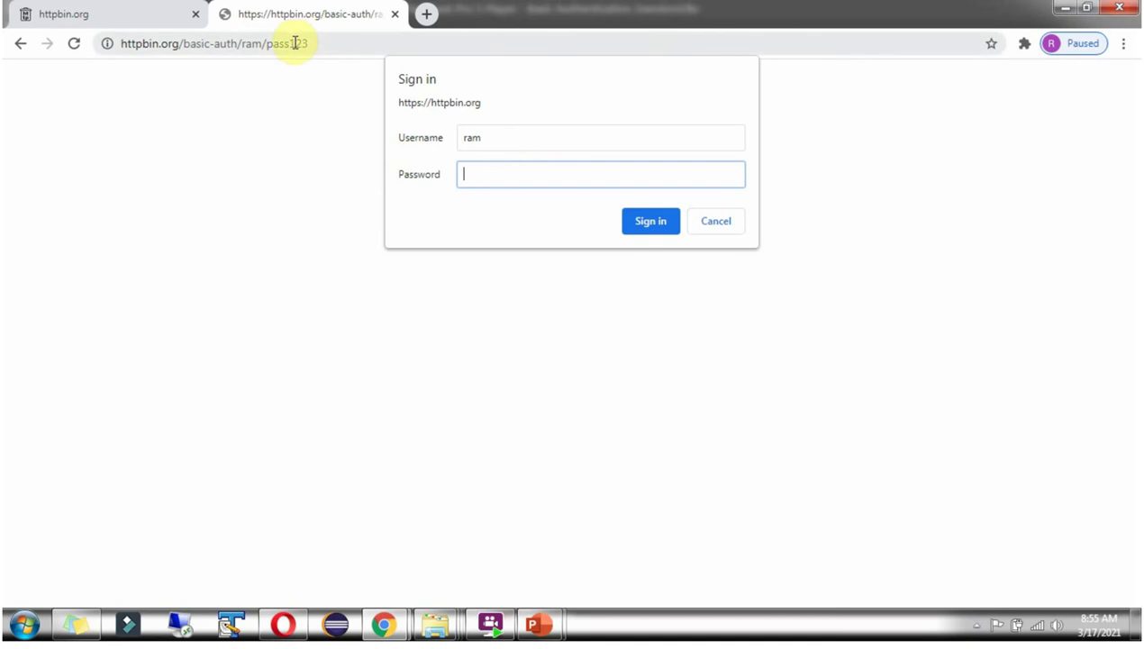
{"action": "type", "text": "pass1"}
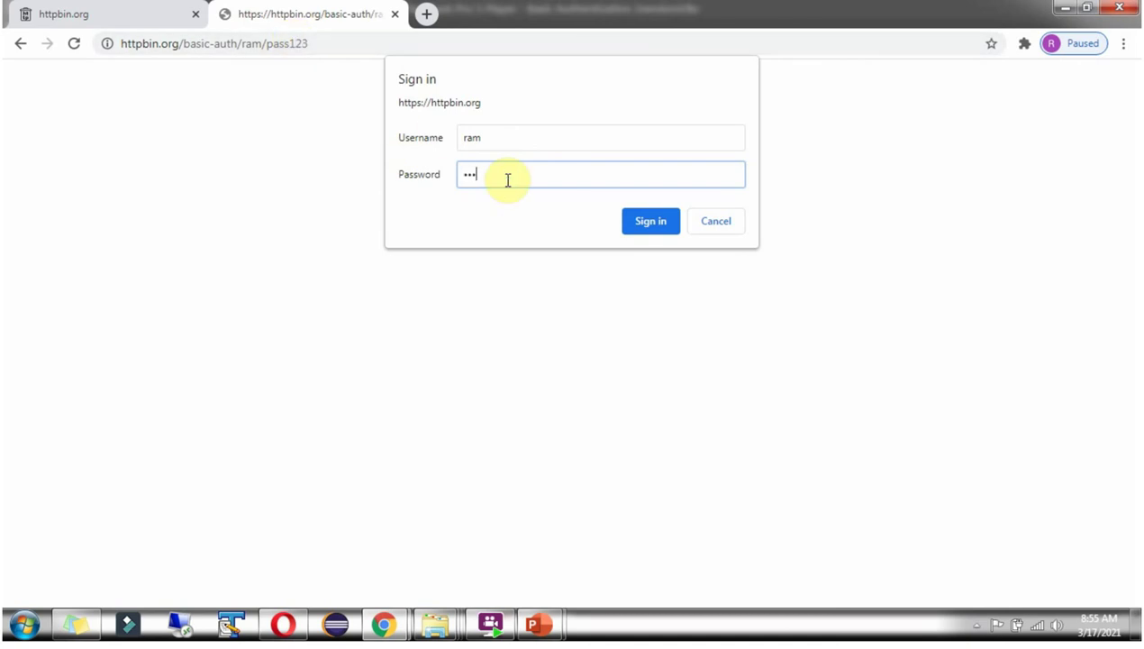
{"action": "type", "text": "23"}
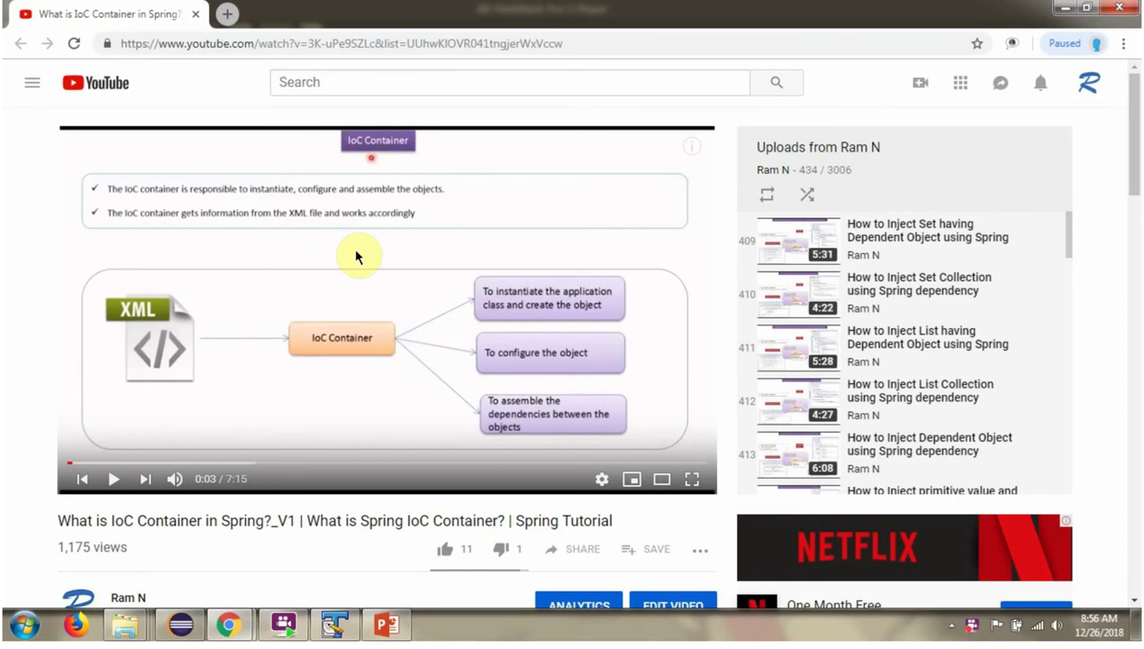
Expand the full description of the 'What is IoC Container in Spring?' video.
{"action": "scroll", "coordinate": [358, 255], "scroll_direction": "down", "scroll_amount": 3}
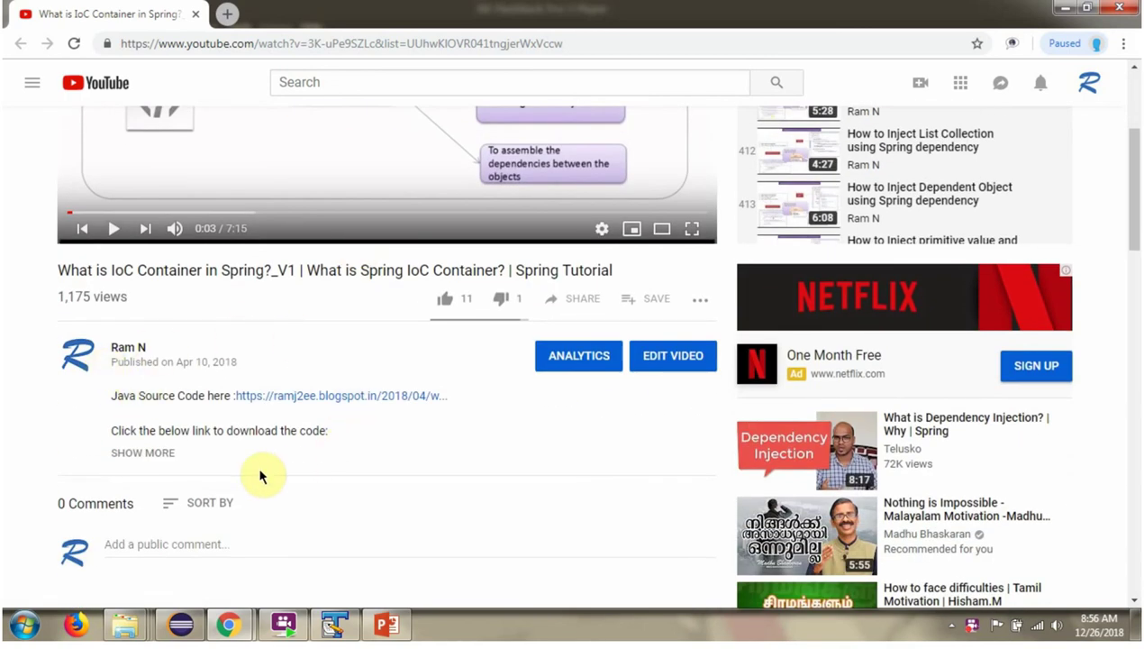
{"action": "left_click", "coordinate": [161, 461]}
{"action": "scroll", "coordinate": [297, 342], "scroll_direction": "down", "scroll_amount": 1}
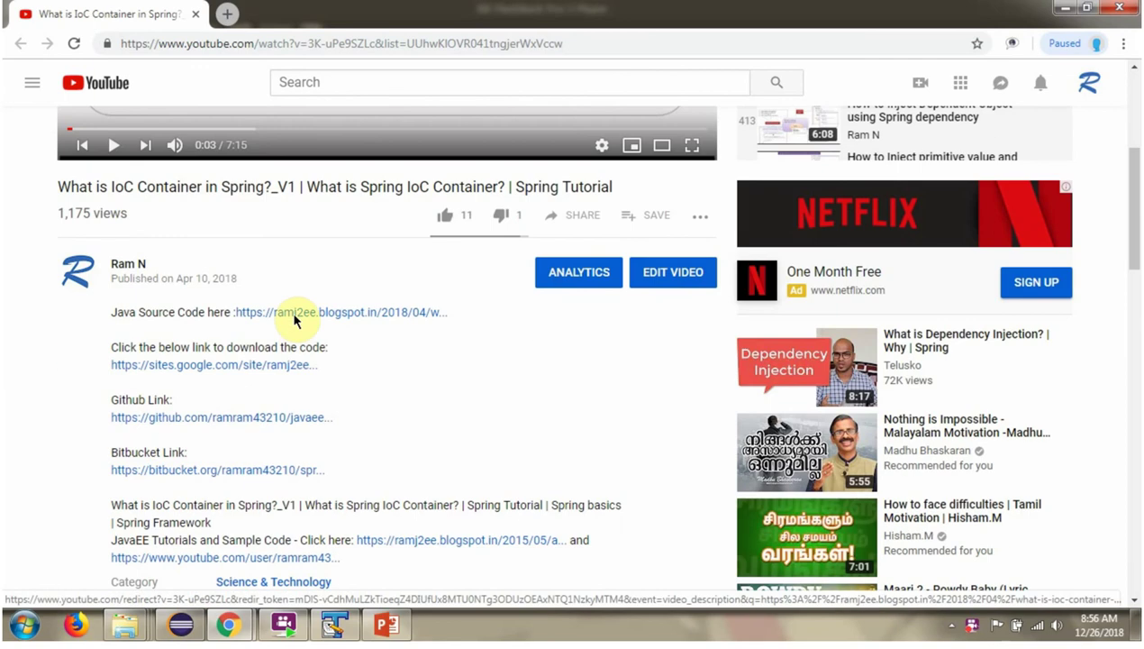